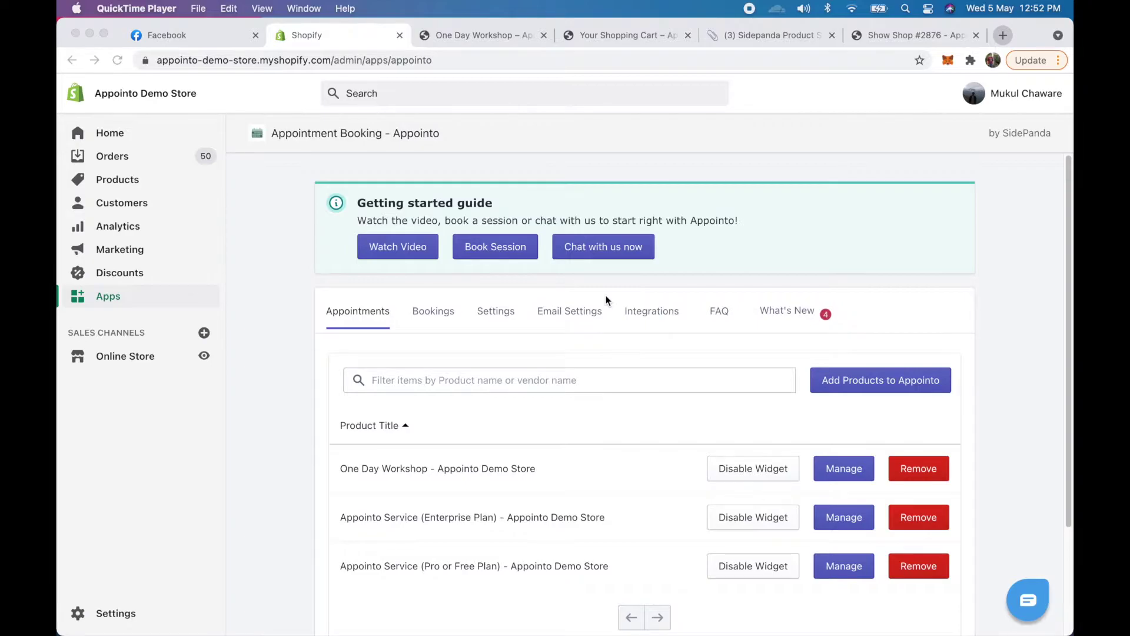
Step: Open the settings for the One Day Workshop - Appointo Demo Store appointment
{"action": "left_click", "coordinate": [844, 470]}
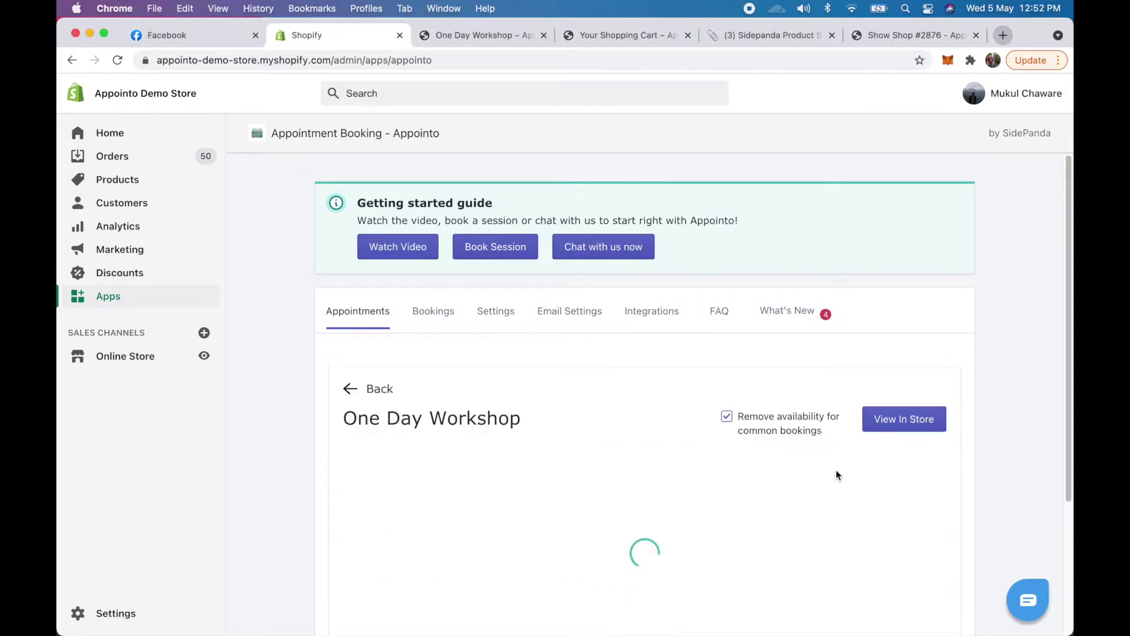
{"action": "scroll", "coordinate": [927, 390], "scroll_direction": "down", "scroll_amount": 2}
Step: Expand the English workshop and make it a group appointment with at most 2 people
{"action": "left_click", "coordinate": [928, 391]}
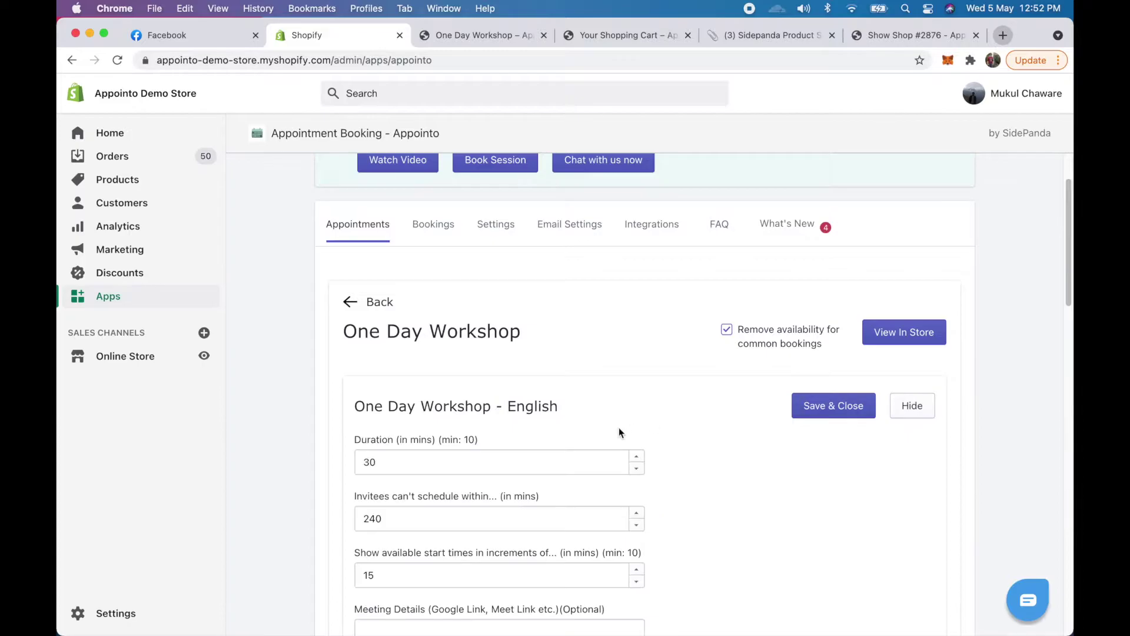
{"action": "scroll", "coordinate": [620, 432], "scroll_direction": "down", "scroll_amount": 5}
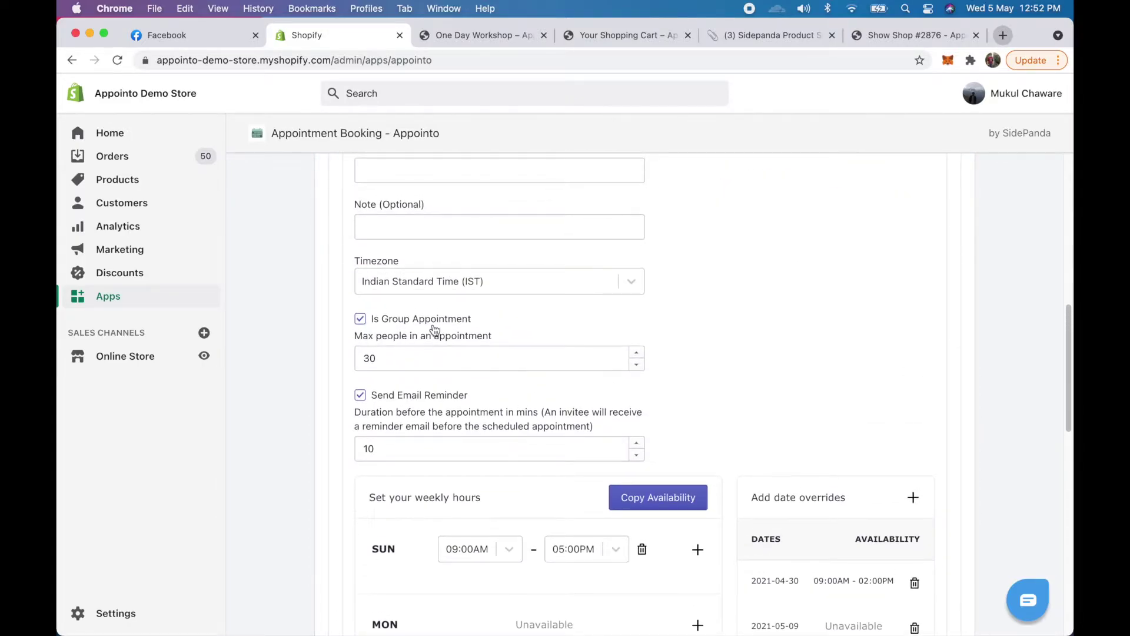
{"action": "scroll", "coordinate": [429, 323], "scroll_direction": "down", "scroll_amount": 1}
{"action": "scroll", "coordinate": [430, 321], "scroll_direction": "down", "scroll_amount": 3}
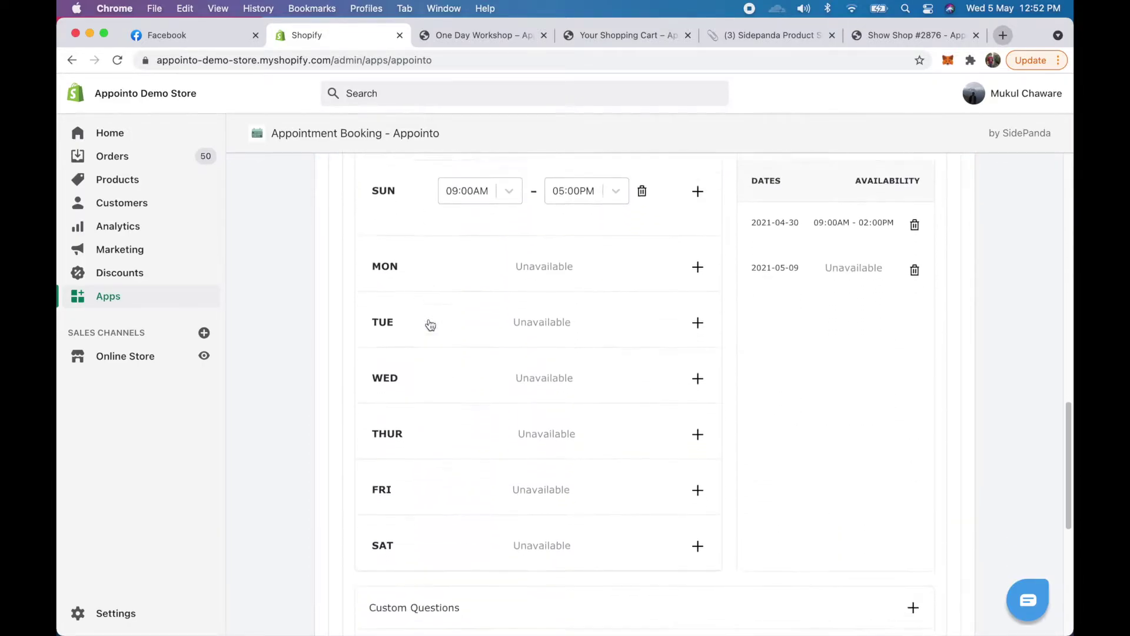
{"action": "scroll", "coordinate": [429, 322], "scroll_direction": "down", "scroll_amount": 2}
{"action": "scroll", "coordinate": [619, 461], "scroll_direction": "up", "scroll_amount": 1}
{"action": "scroll", "coordinate": [620, 461], "scroll_direction": "up", "scroll_amount": 3}
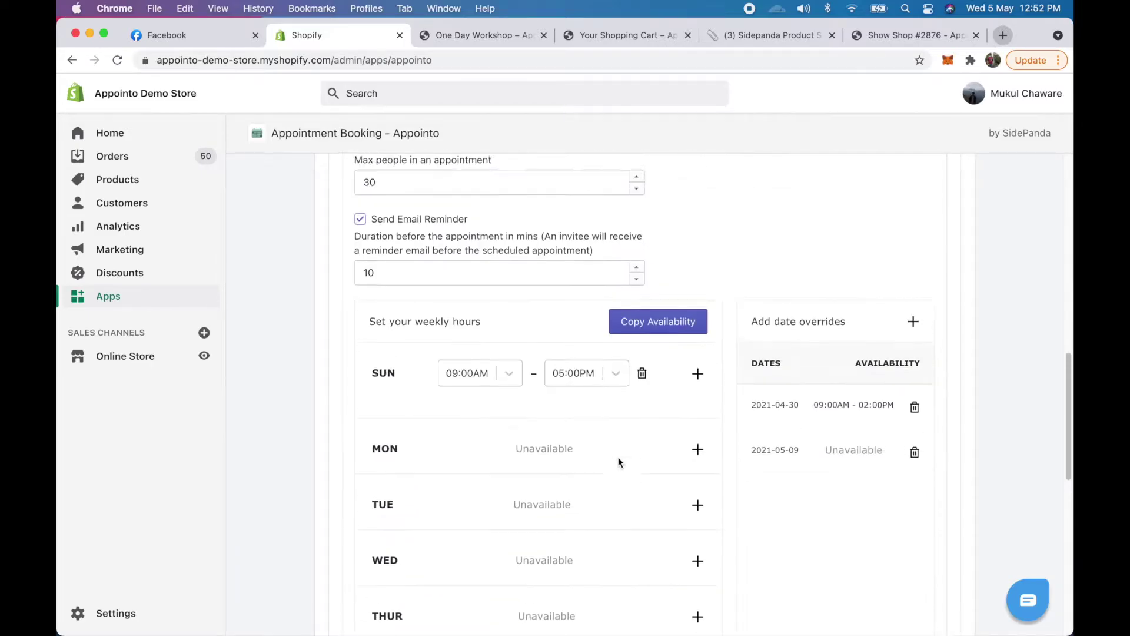
{"action": "scroll", "coordinate": [529, 397], "scroll_direction": "up", "scroll_amount": 1}
{"action": "left_click", "coordinate": [359, 240]}
{"action": "type", "text": "2"}
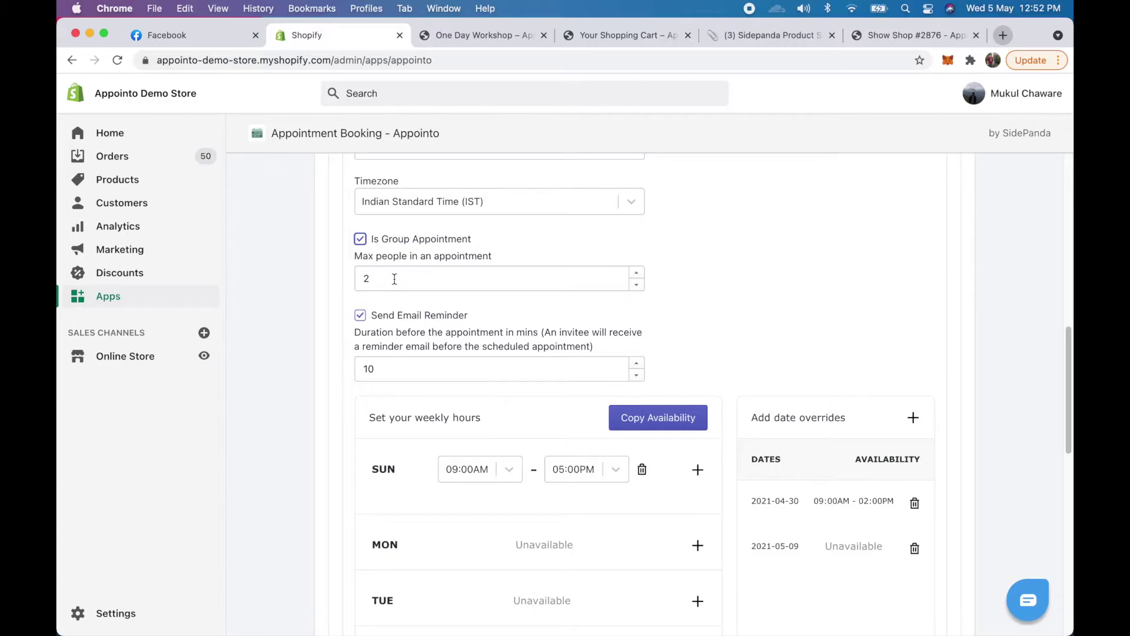
{"action": "scroll", "coordinate": [395, 279], "scroll_direction": "down", "scroll_amount": 5}
{"action": "scroll", "coordinate": [394, 277], "scroll_direction": "down", "scroll_amount": 5}
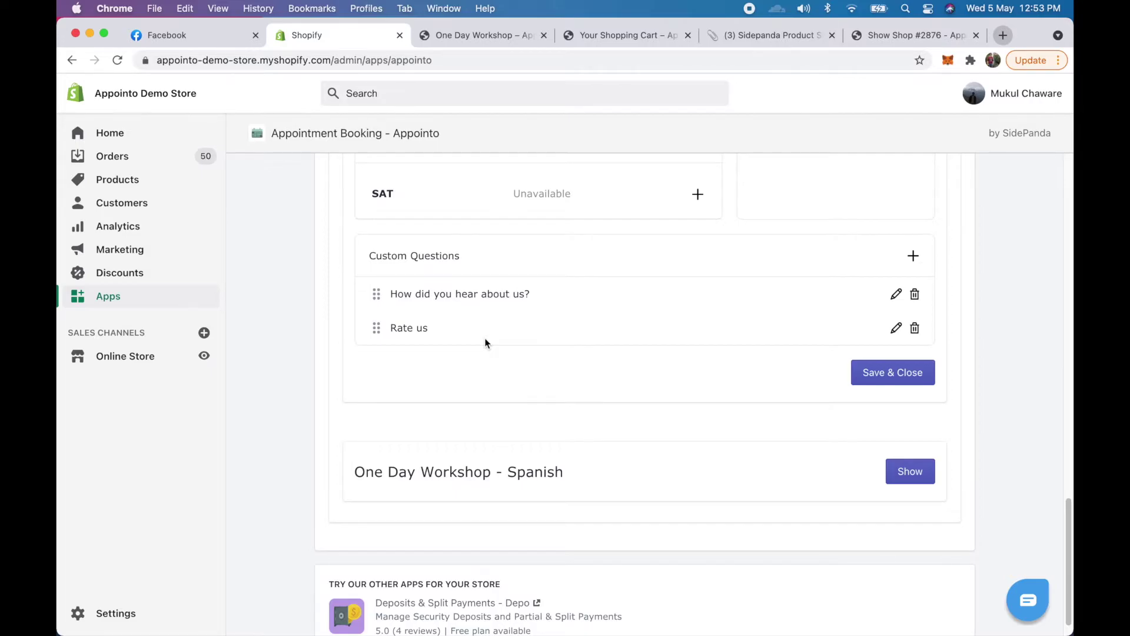
{"action": "left_click", "coordinate": [915, 256]}
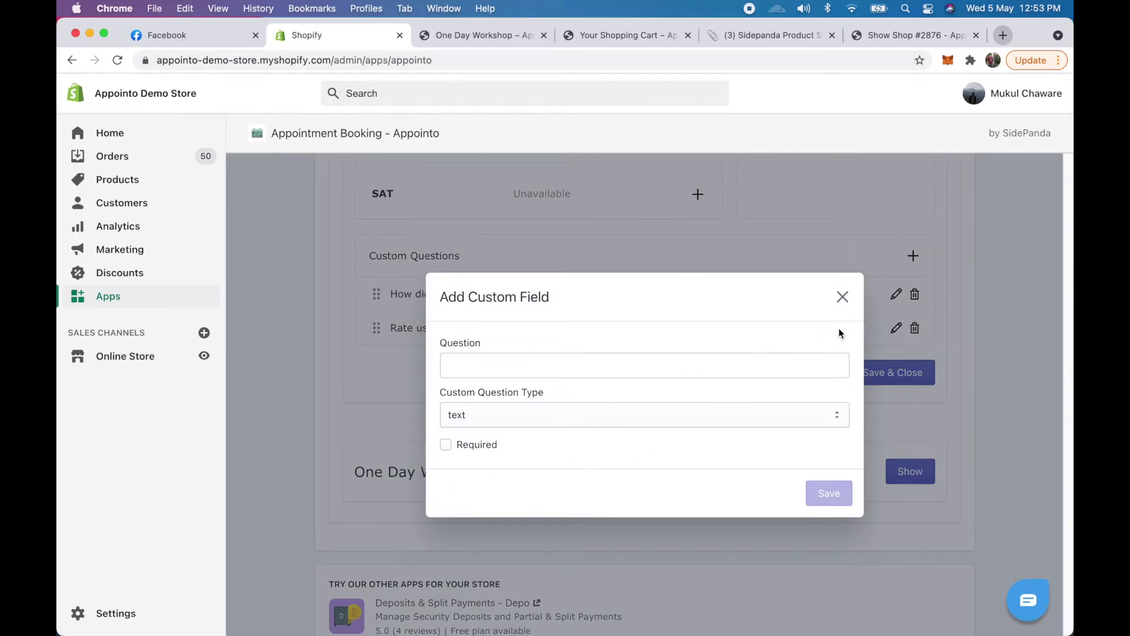
{"action": "left_click", "coordinate": [843, 298]}
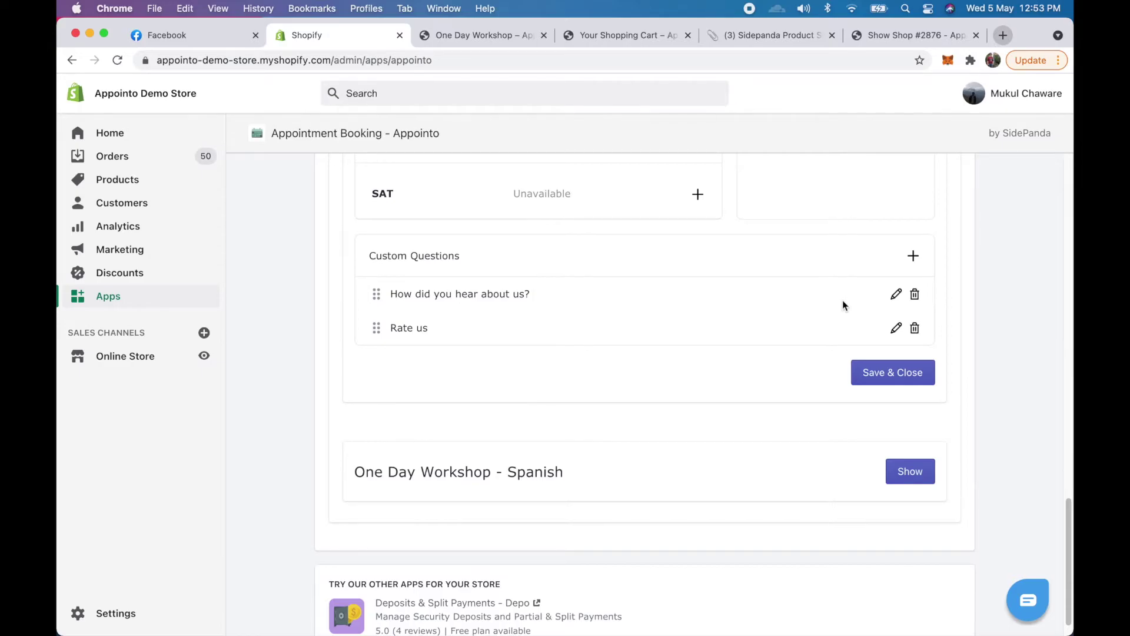
{"action": "scroll", "coordinate": [843, 299], "scroll_direction": "up", "scroll_amount": 10}
{"action": "scroll", "coordinate": [842, 300], "scroll_direction": "up", "scroll_amount": 10}
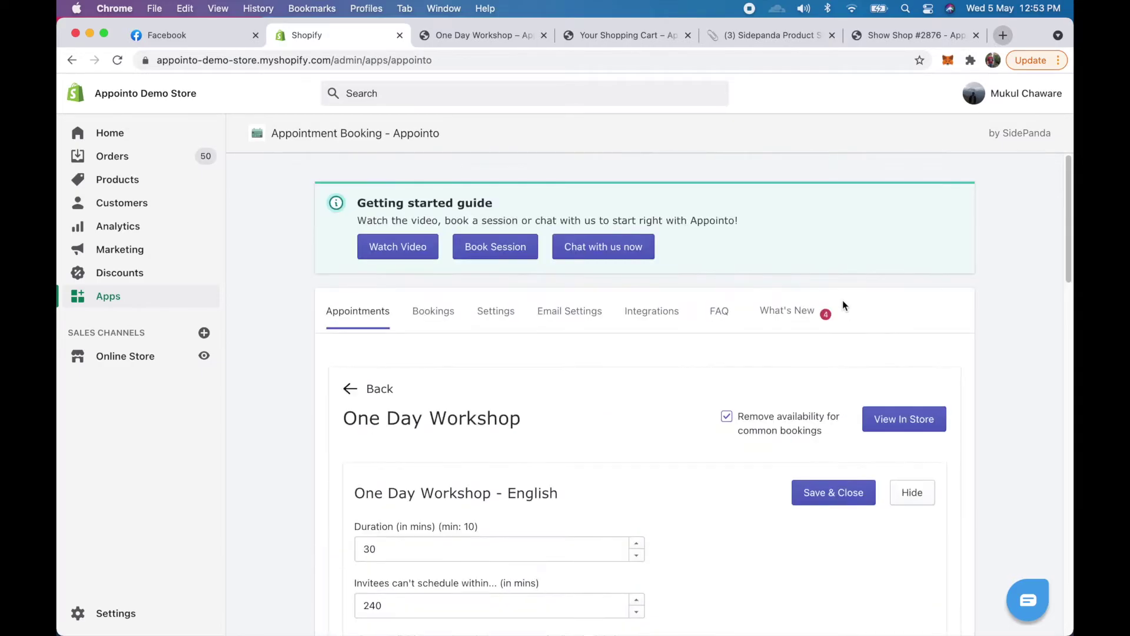
Step: Review the Calendar Widget Settings, including the Logo url field, then the email settings
{"action": "left_click", "coordinate": [499, 313]}
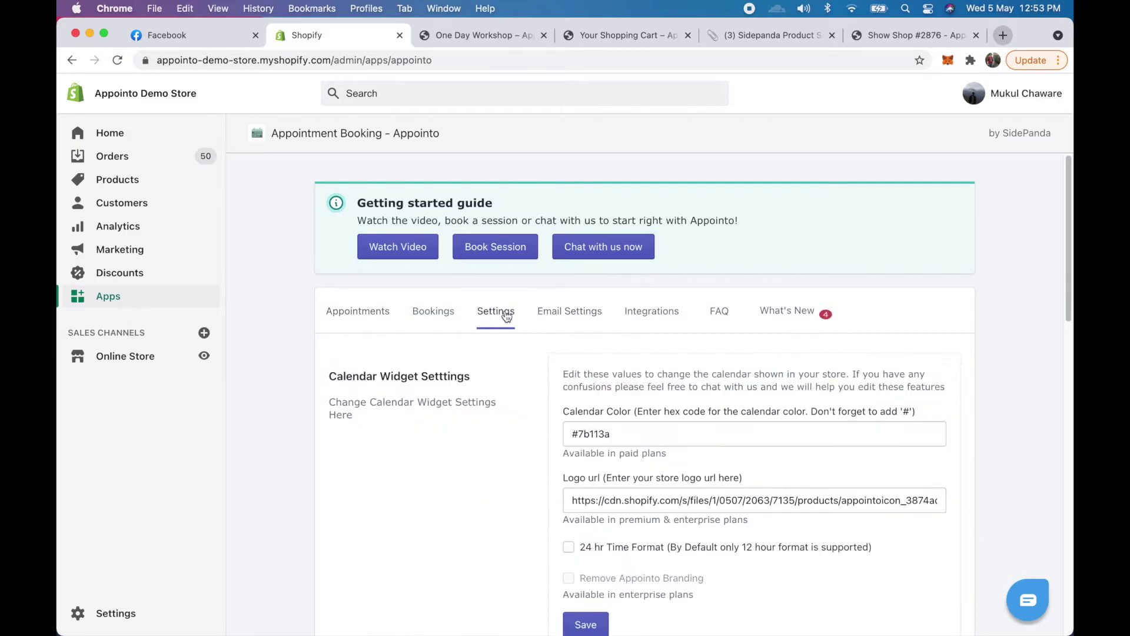
{"action": "scroll", "coordinate": [521, 371], "scroll_direction": "down", "scroll_amount": 1}
{"action": "scroll", "coordinate": [521, 370], "scroll_direction": "down", "scroll_amount": 2}
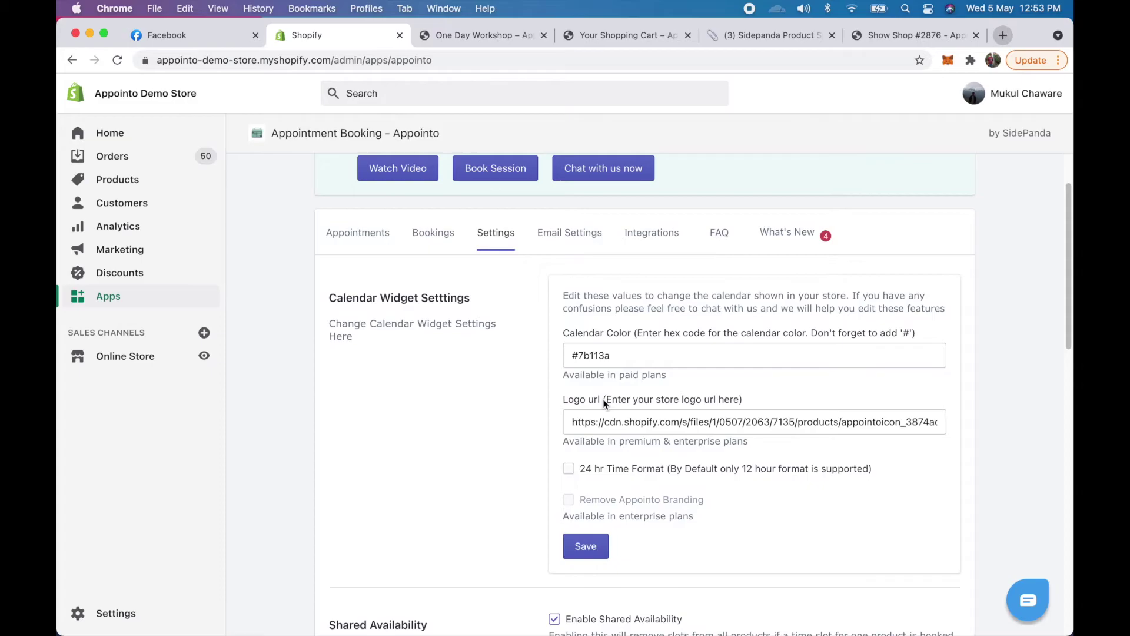
{"action": "left_click", "coordinate": [570, 233]}
{"action": "scroll", "coordinate": [583, 399], "scroll_direction": "down", "scroll_amount": 2}
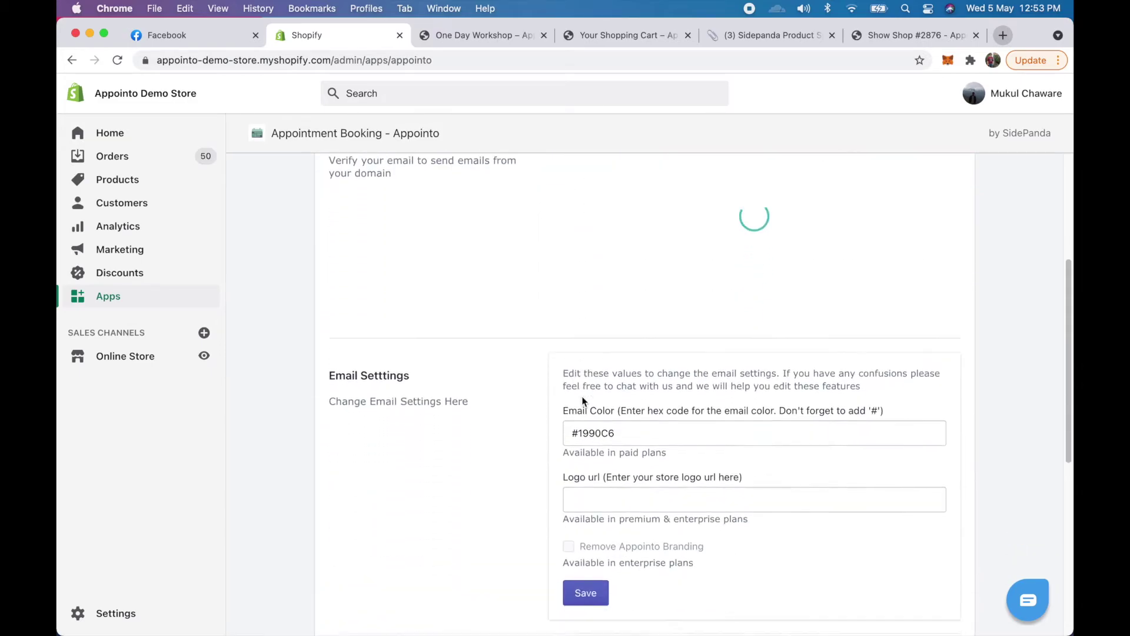
{"action": "scroll", "coordinate": [648, 498], "scroll_direction": "up", "scroll_amount": 2}
{"action": "scroll", "coordinate": [648, 497], "scroll_direction": "down", "scroll_amount": 2}
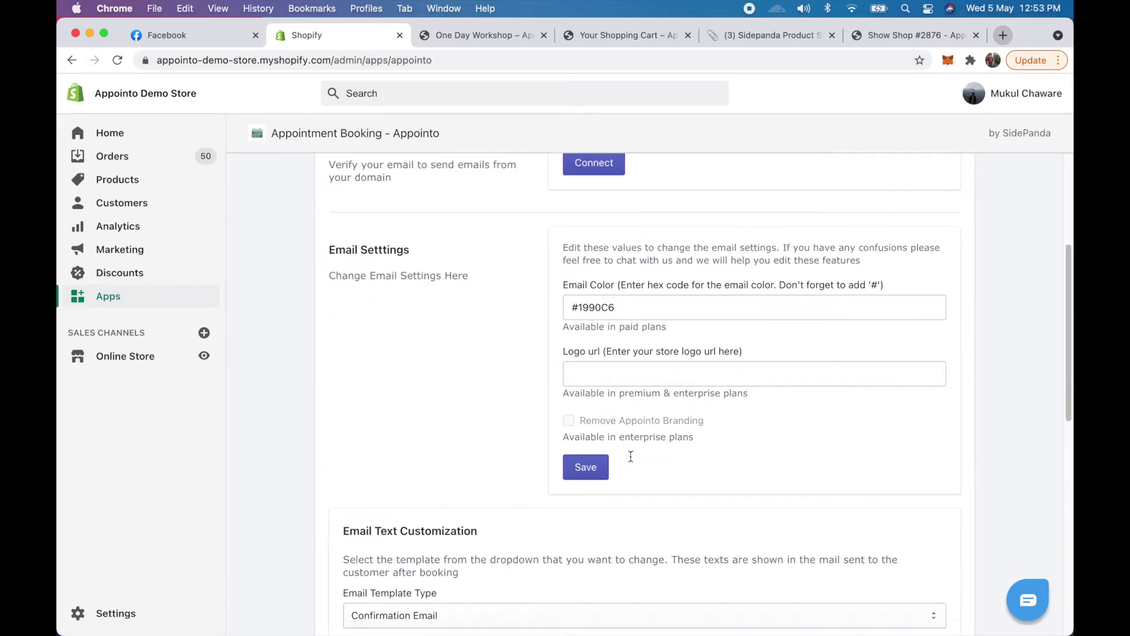
{"action": "scroll", "coordinate": [631, 457], "scroll_direction": "up", "scroll_amount": 3}
Step: Revisit calendar widget settings and upcoming bookings, then return to the appointment product list
{"action": "left_click", "coordinate": [508, 279]}
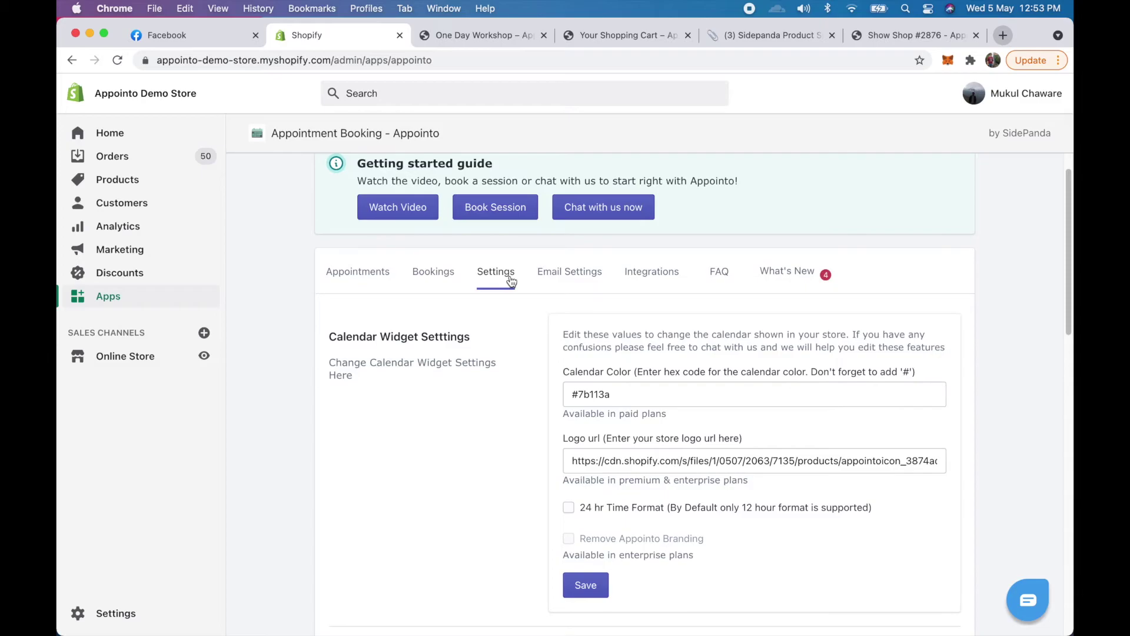
{"action": "left_click", "coordinate": [429, 269]}
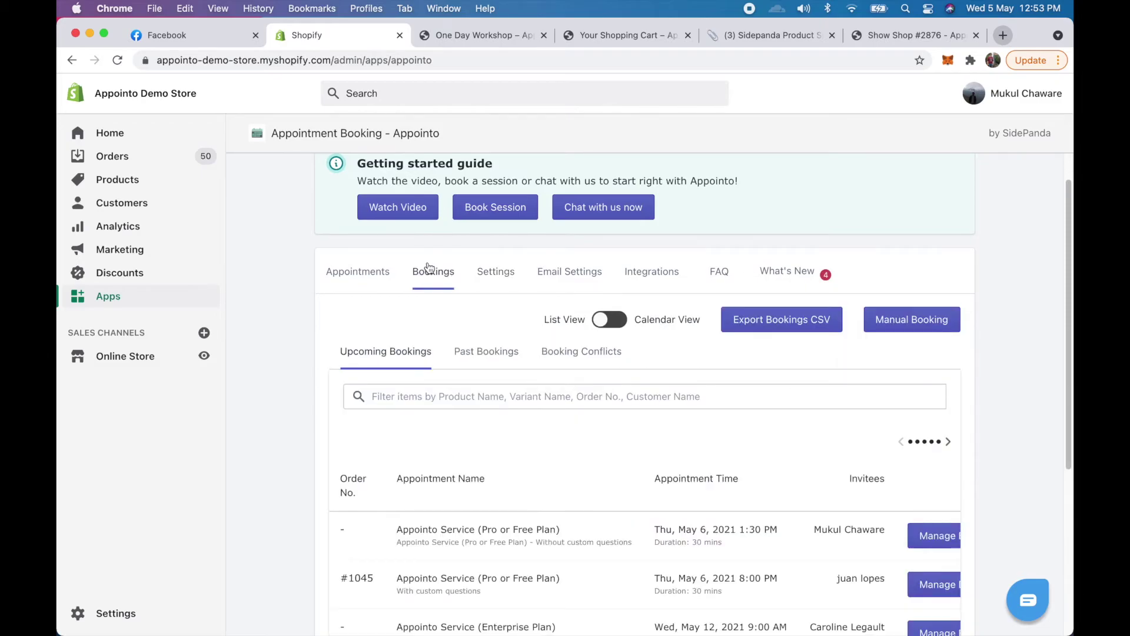
{"action": "left_click", "coordinate": [385, 273]}
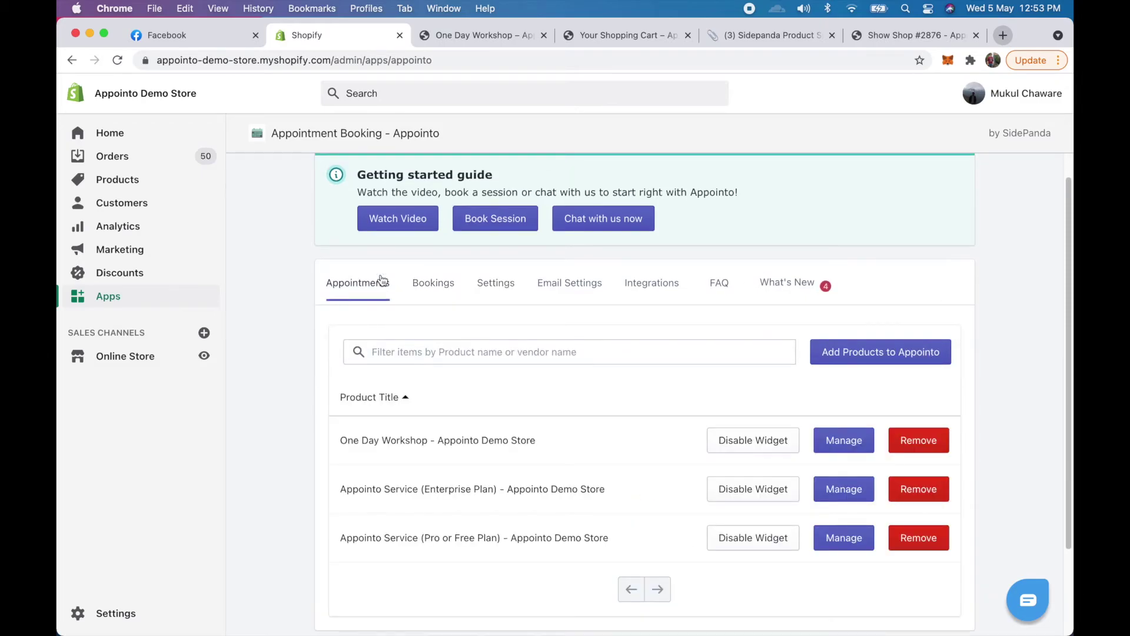